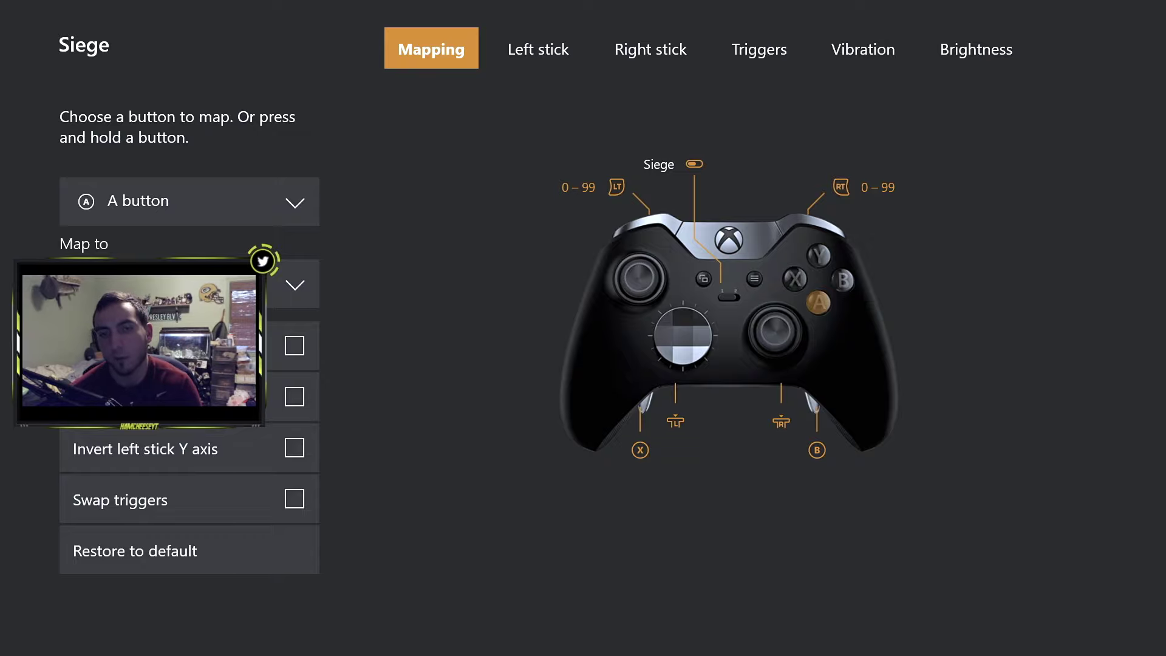
key(ctrl+Tab)
key(ctrl+Tab)
key(ctrl+shift+Tab)
key(ctrl+shift+Tab)
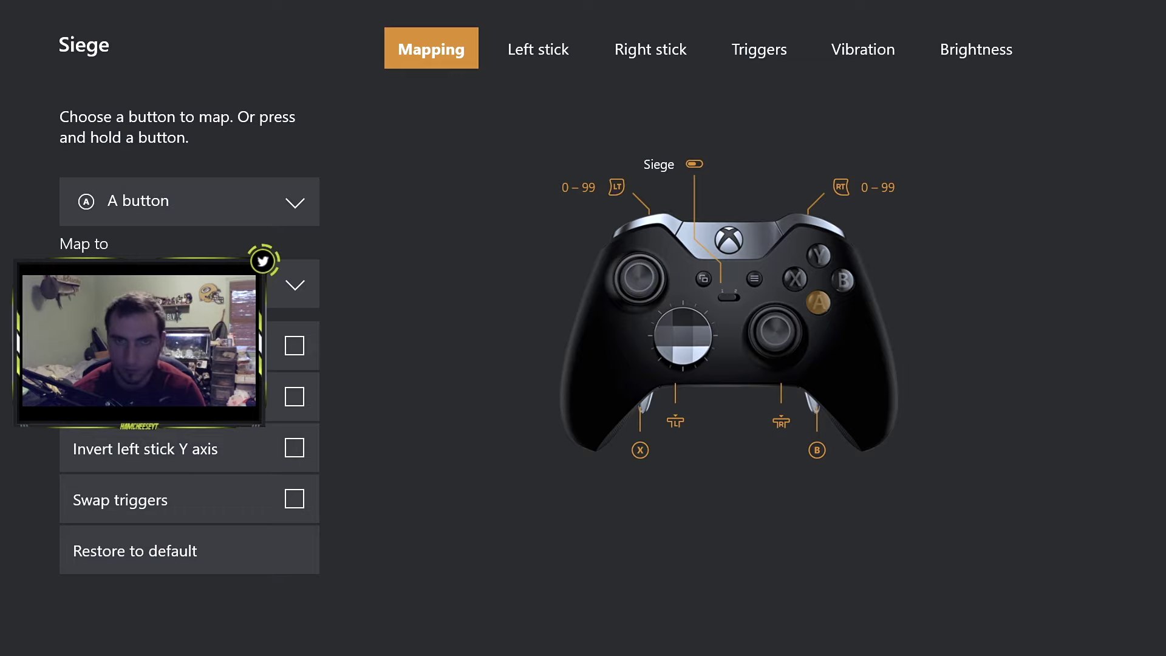
- Review the left stick's sensitivity curve options from Default to Smooth and keep Default selected
key(ctrl+Tab)
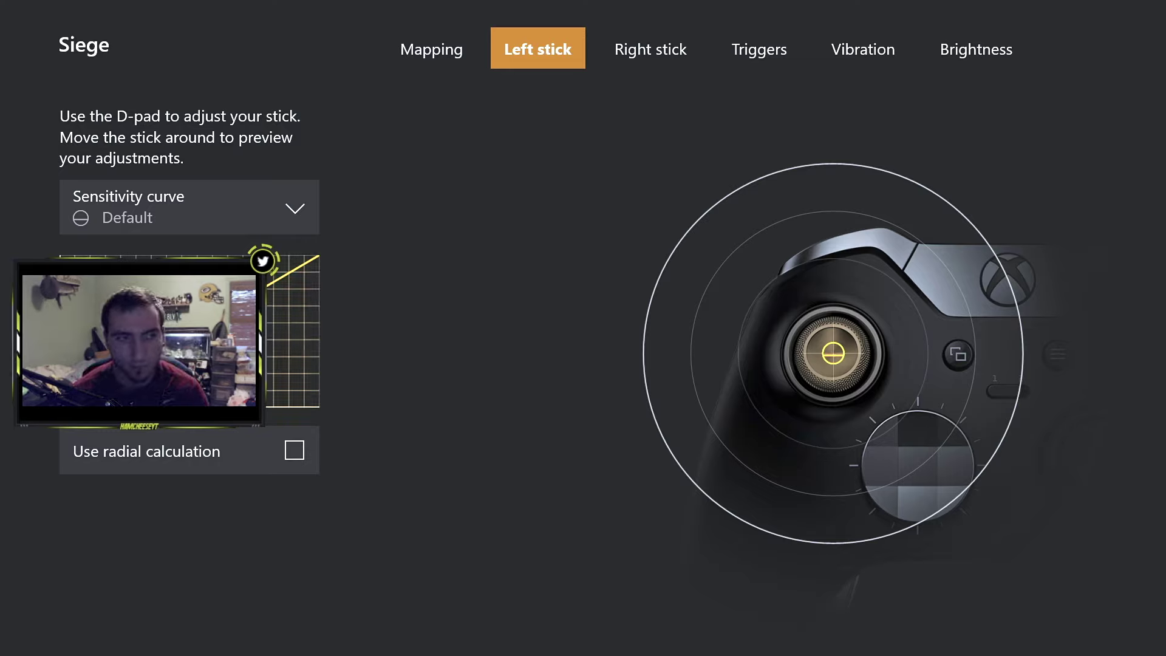
key(Down)
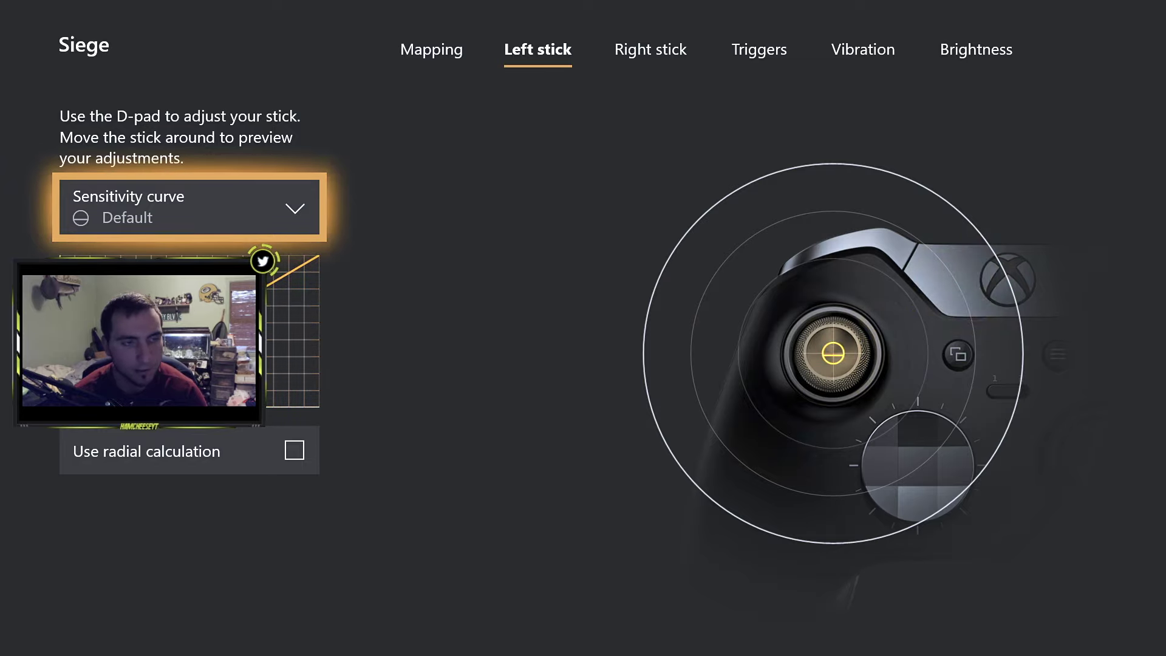
key(Return)
key(Down)
key(Down)
key(Down)
key(Down)
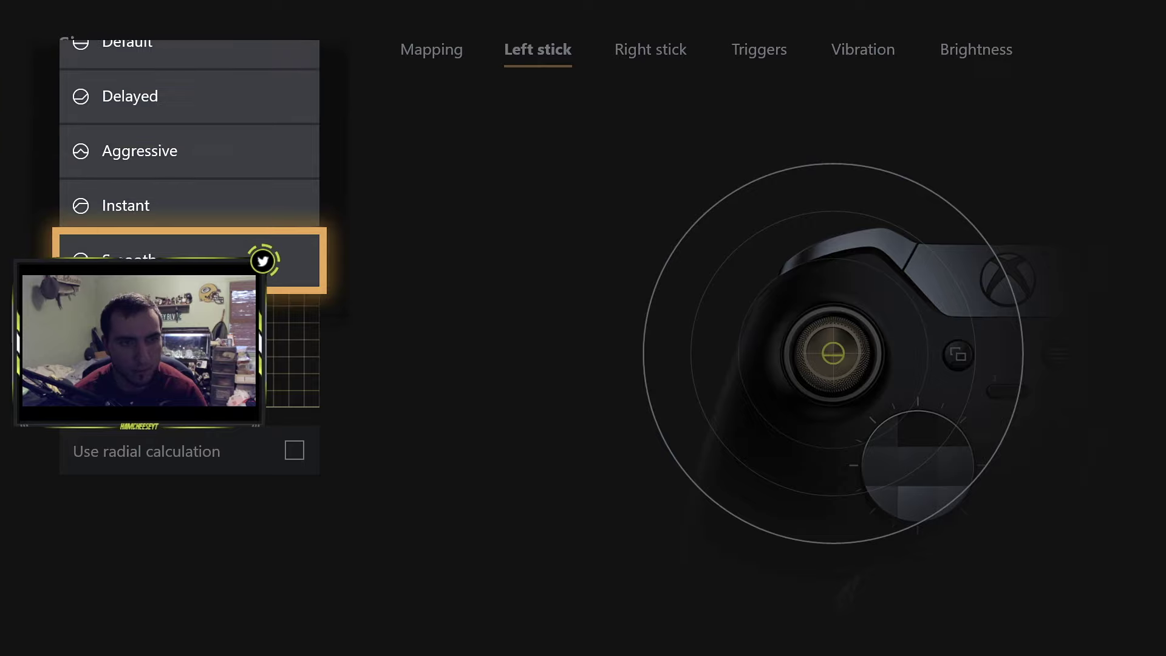
key(Up)
key(Up)
key(Up)
key(Up)
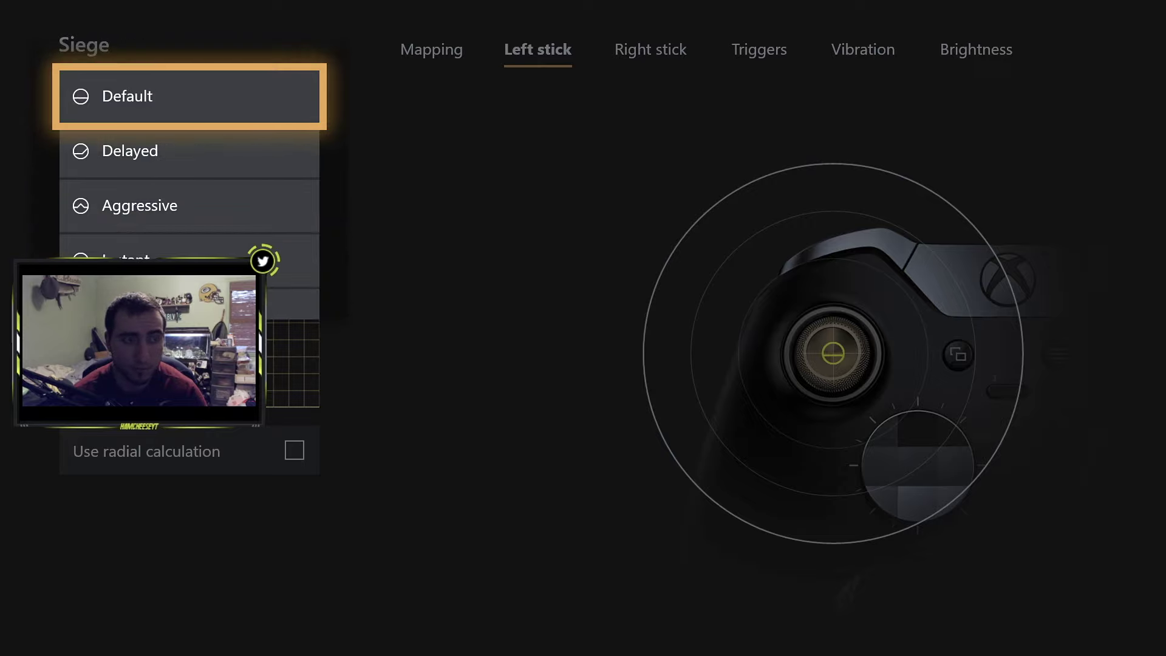
key(Return)
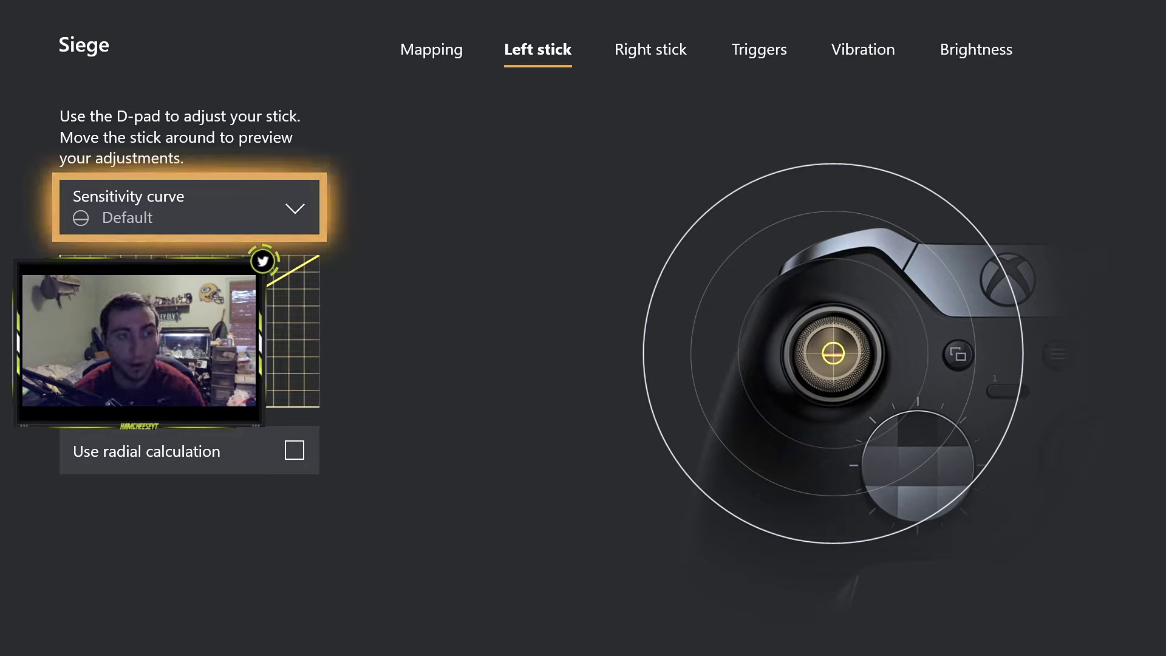
- Examine the Siege profile's right stick, trigger, vibration and brightness settings, then return to the button mapping
key(Right)
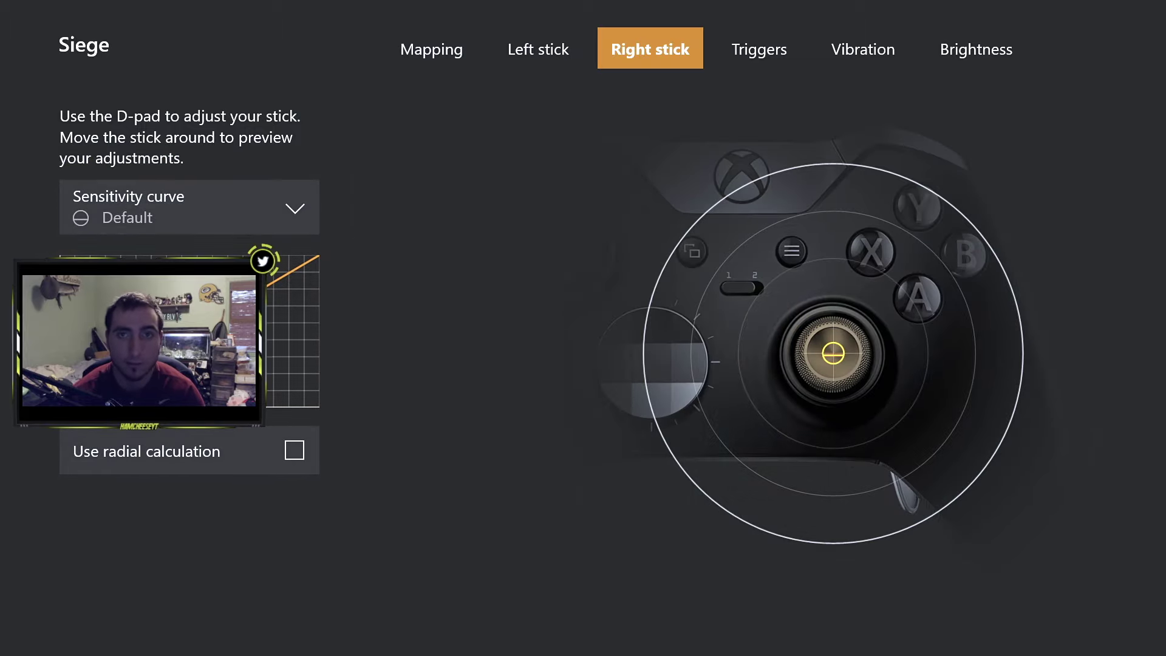
key(Right)
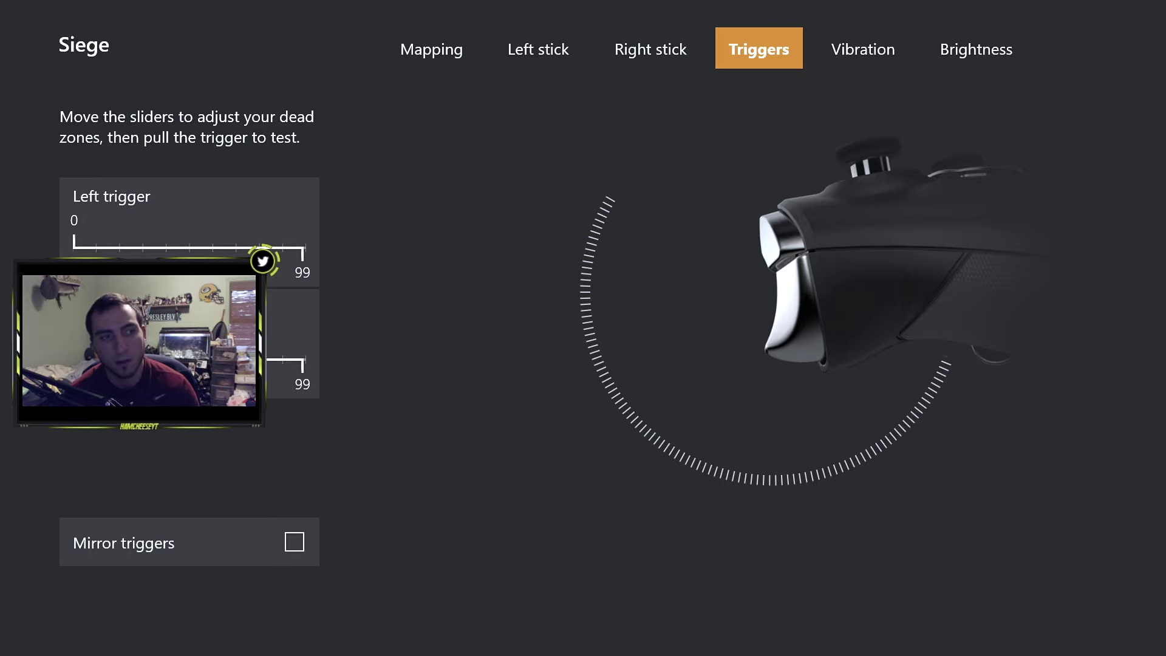
key(Right)
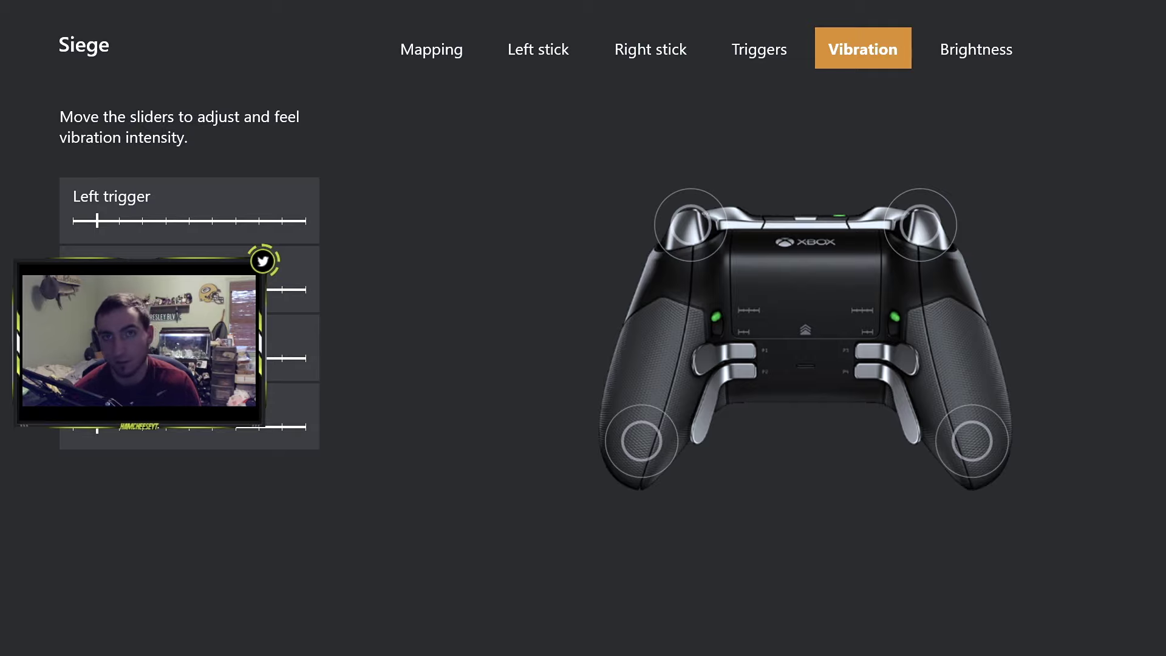
key(Right)
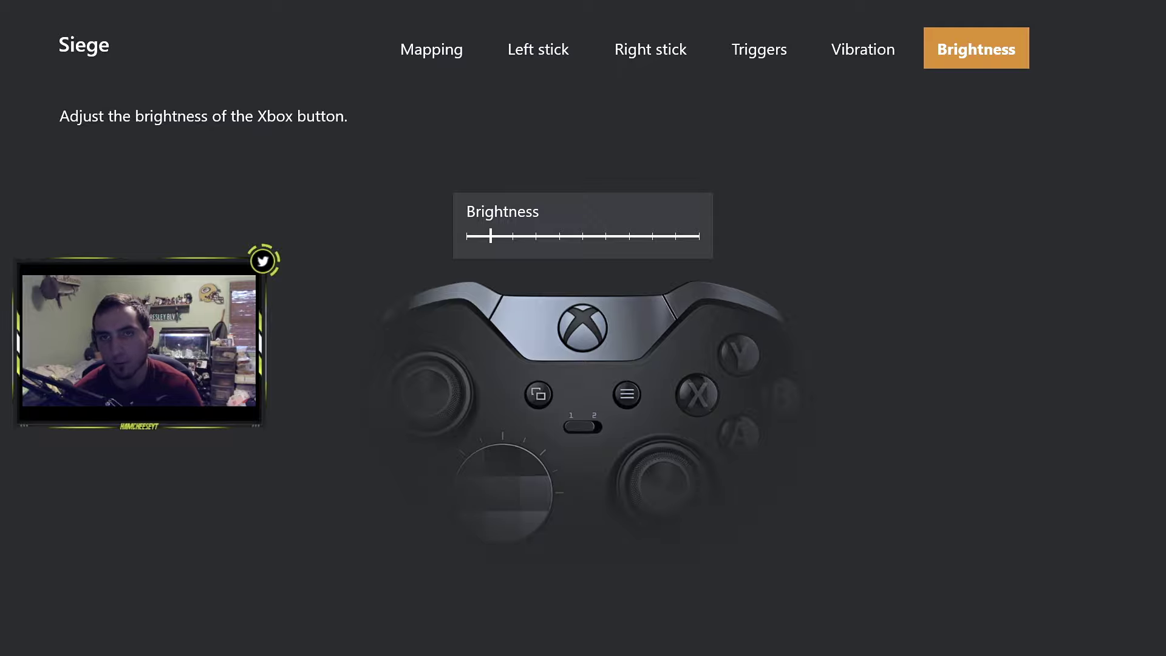
key(Left)
key(Left)
key(Left)
key(Left)
key(Left)
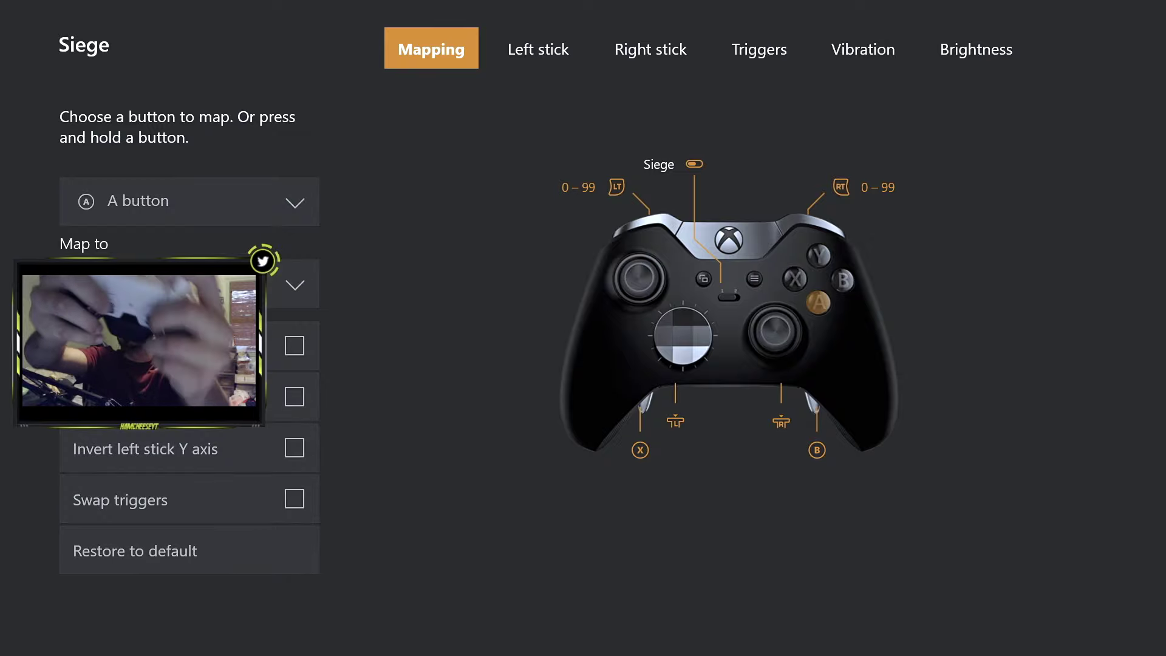
- Return to the profile list and reopen the Siege profile in Slot 1 for editing
key(Escape)
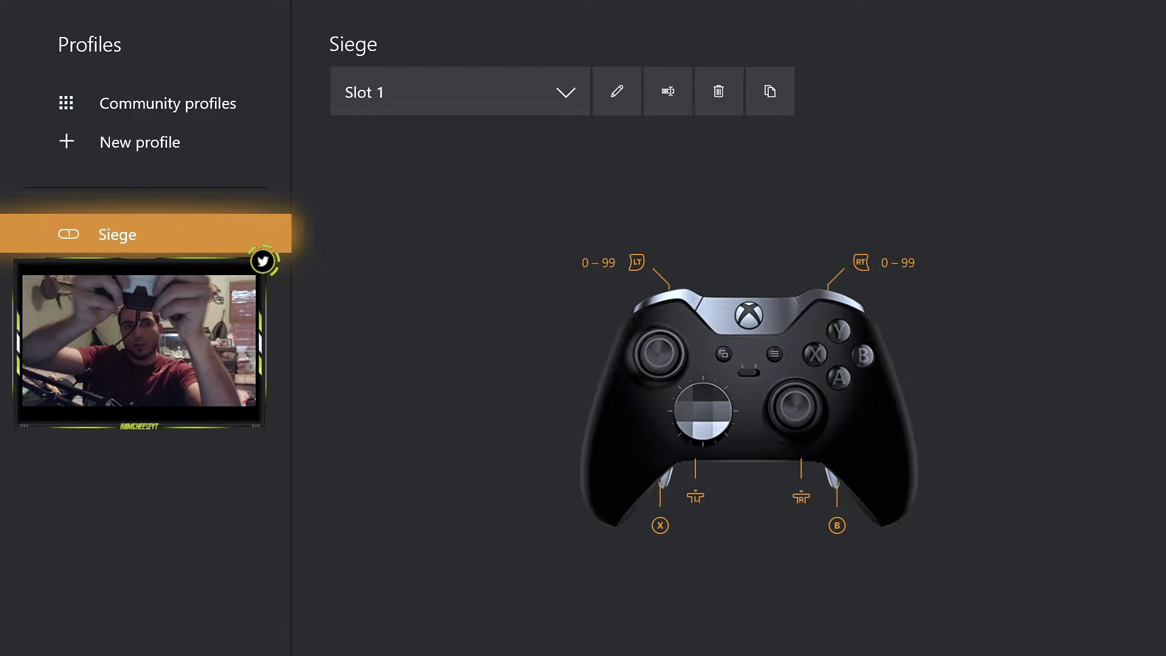
key(Up)
key(Down)
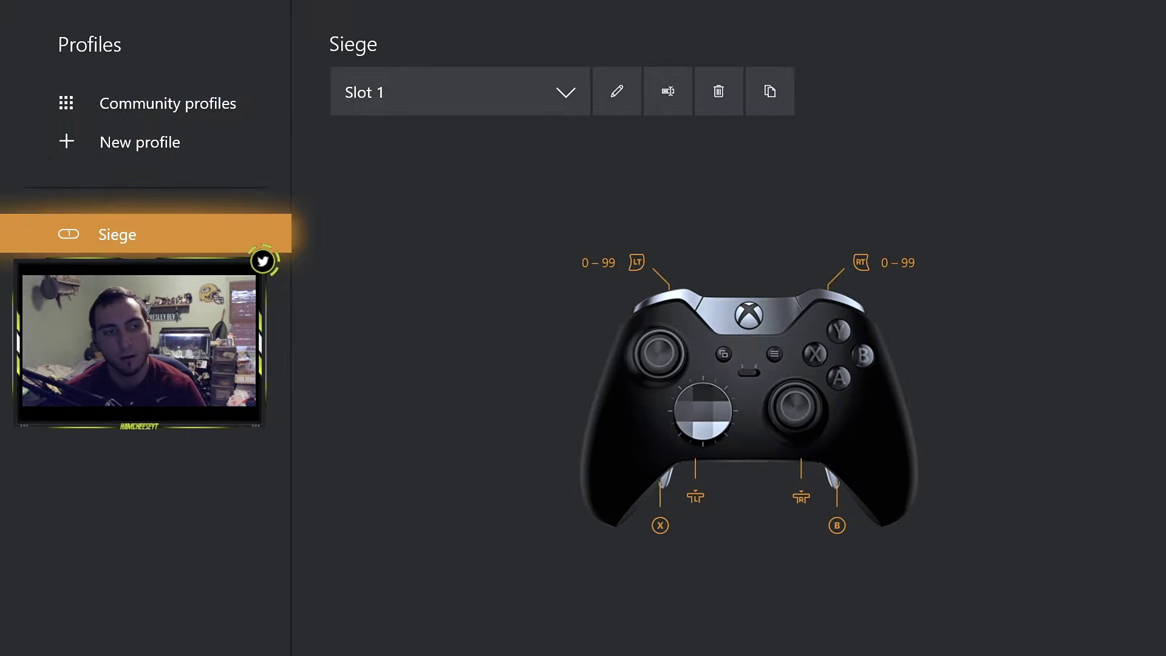
key(Right)
key(Right)
key(Return)
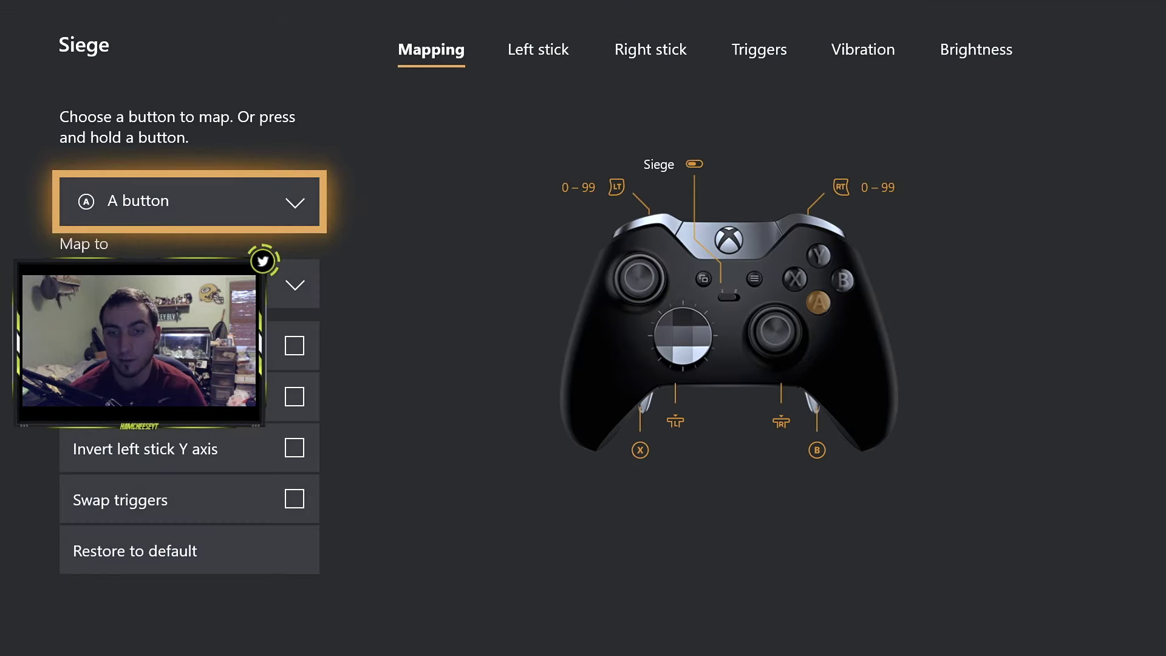